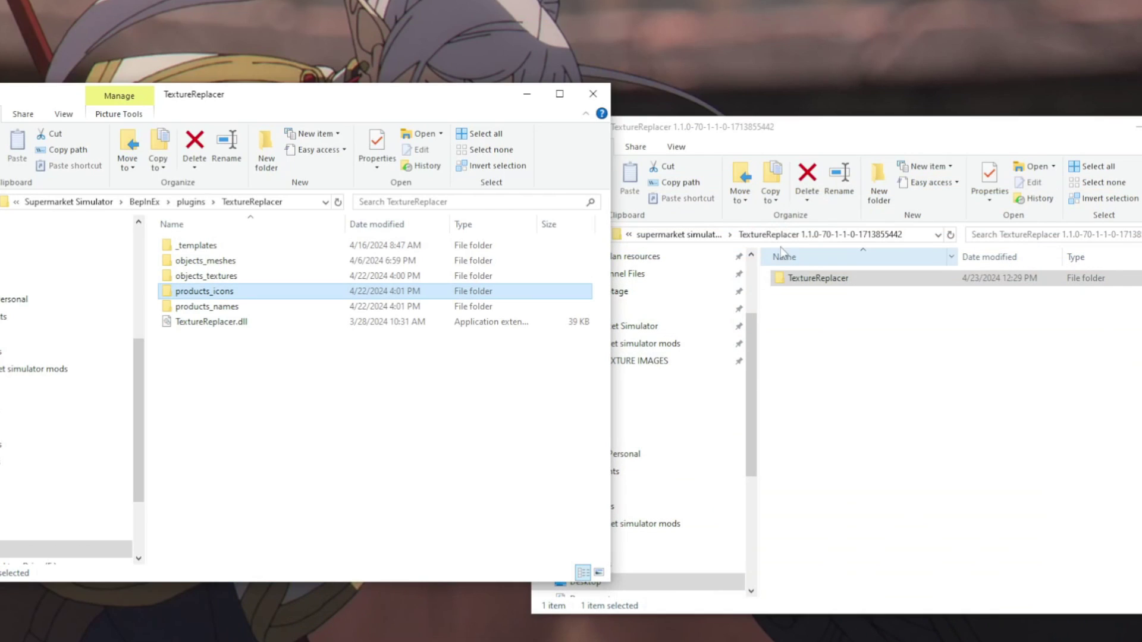
# - Bring the mod downloads File Explorer window into focus
pyautogui.click(898, 414)
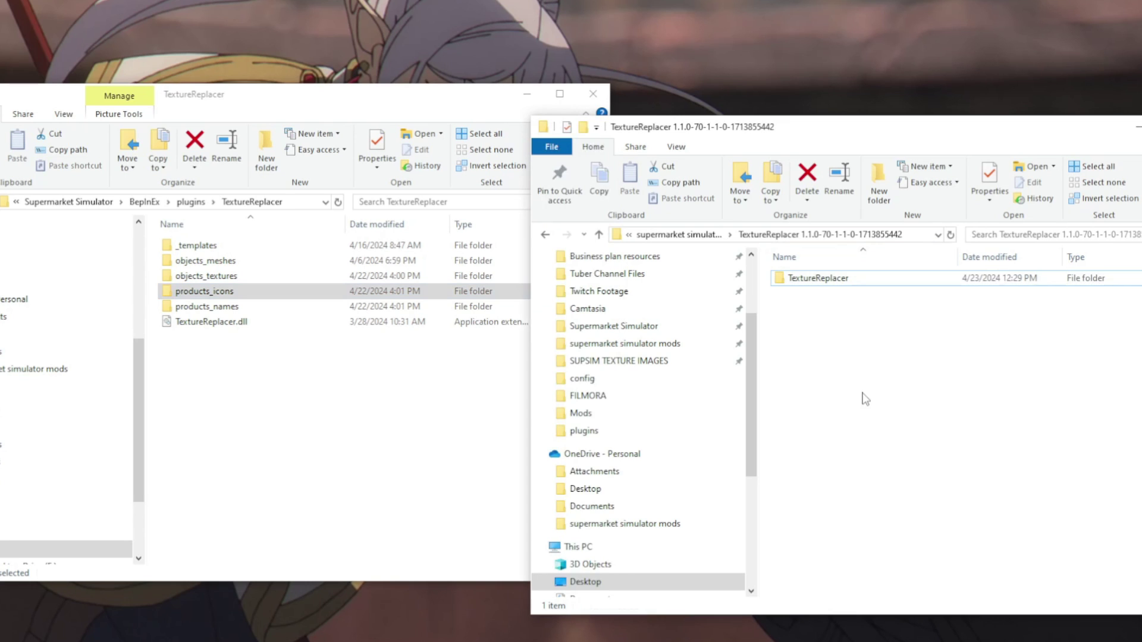
# - Open supermarket simulator mods, then ALL PRODUCTS MODDED and its inner USA NAME BRANDS folder
pyautogui.click(660, 344)
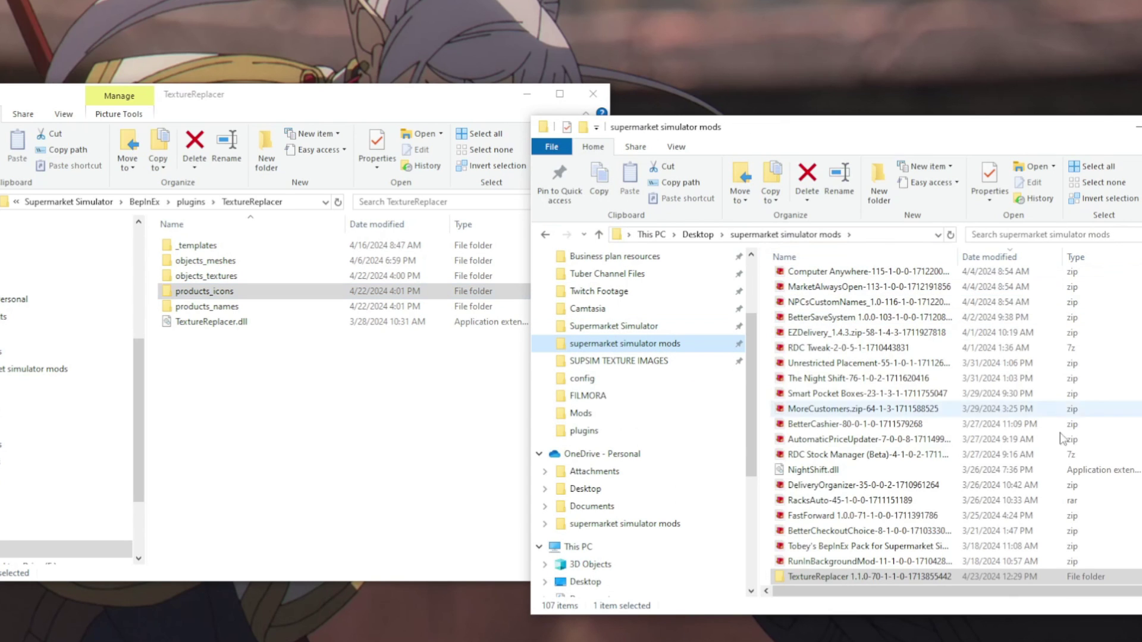
pyautogui.scroll(-3, 841, 457)
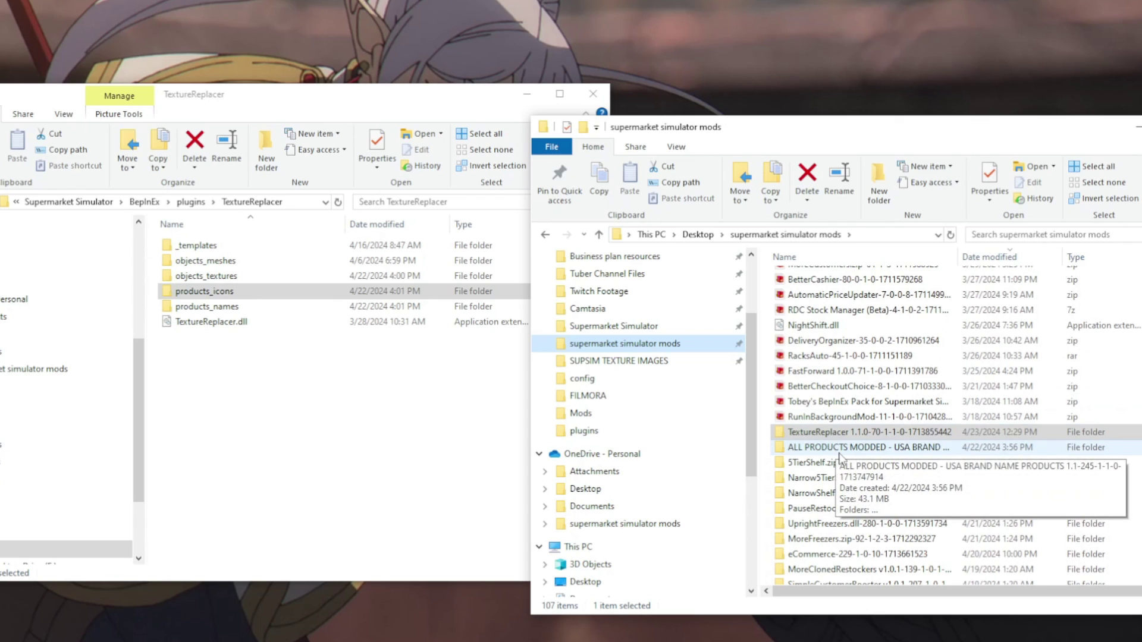
pyautogui.click(840, 454)
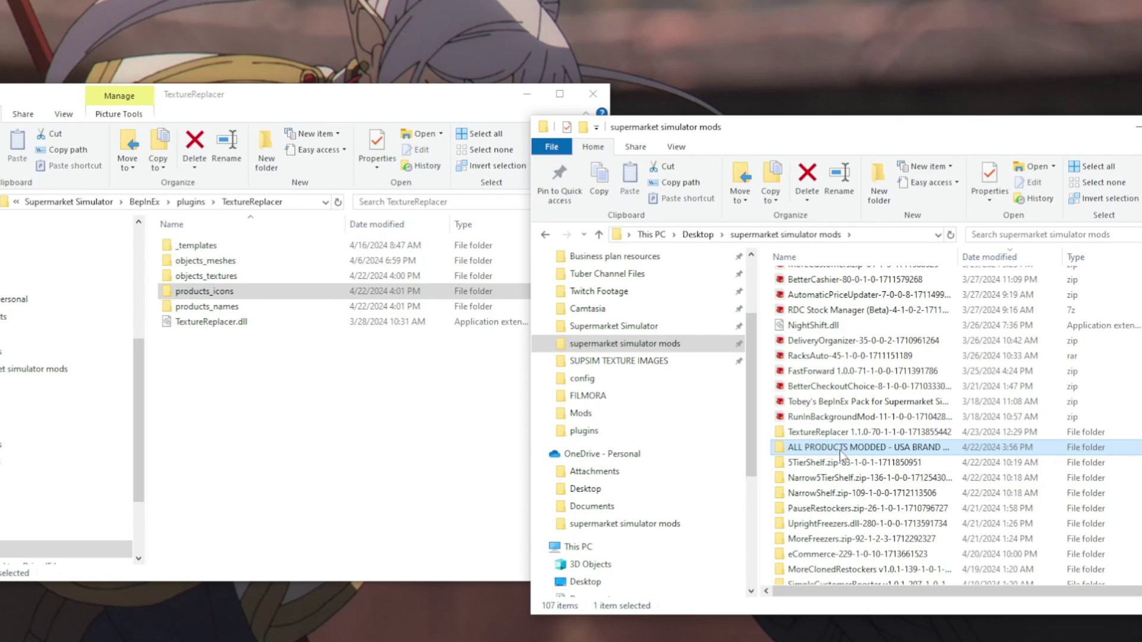
pyautogui.doubleClick(841, 448)
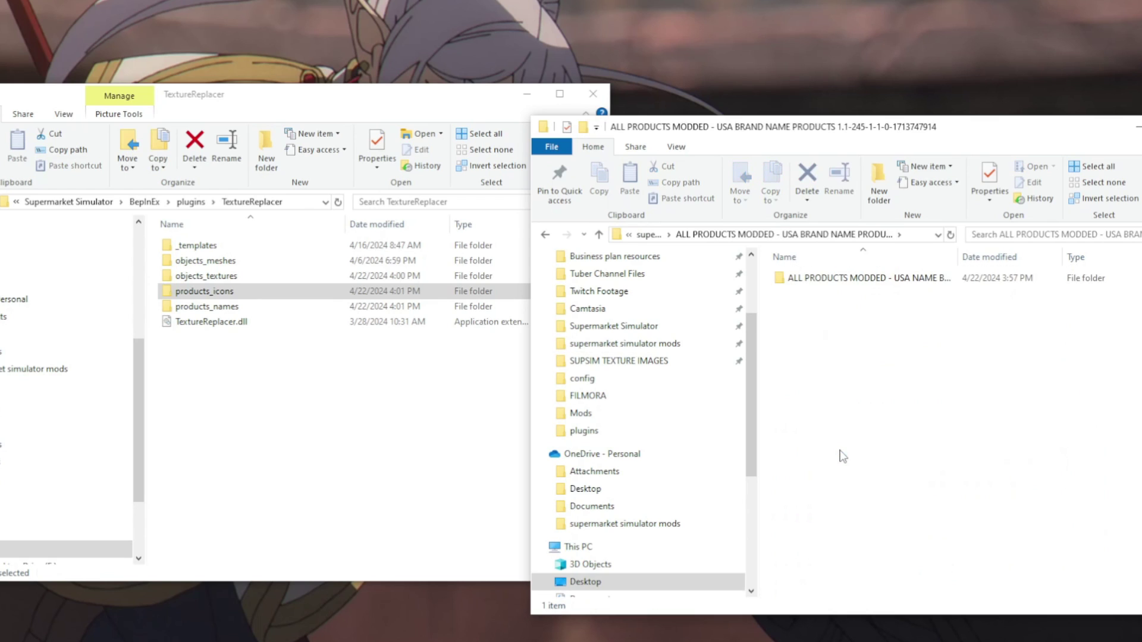
pyautogui.doubleClick(852, 291)
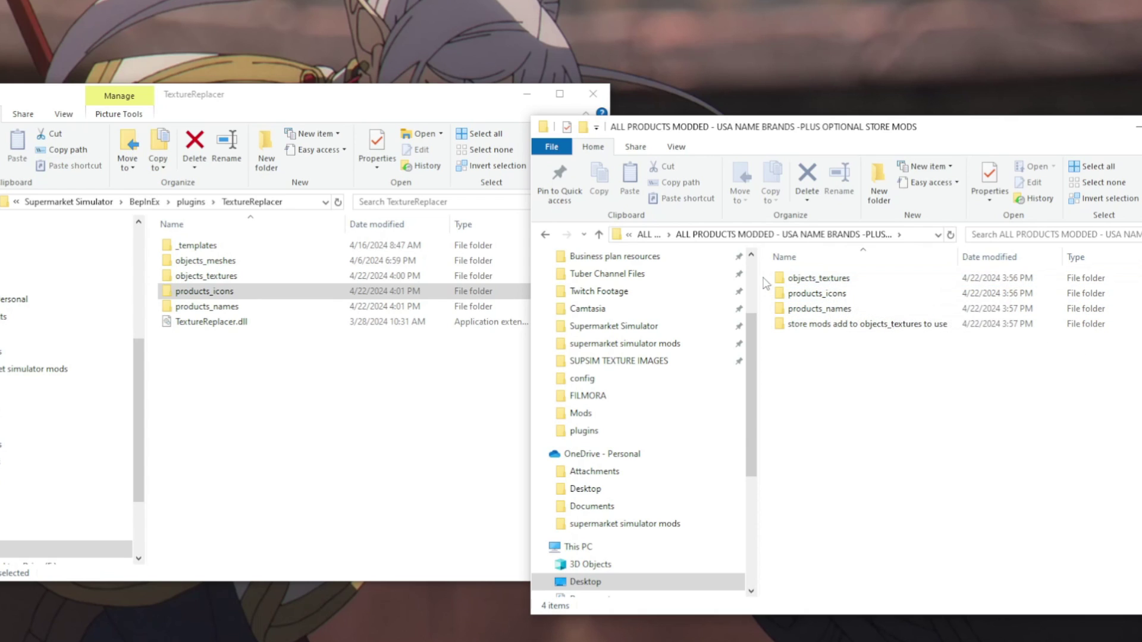
# - Copy objects_textures, products_icons and products_names into TextureReplacer, then dismiss the replace-or-skip prompt
pyautogui.moveTo(764, 278); pyautogui.dragTo(816, 314)
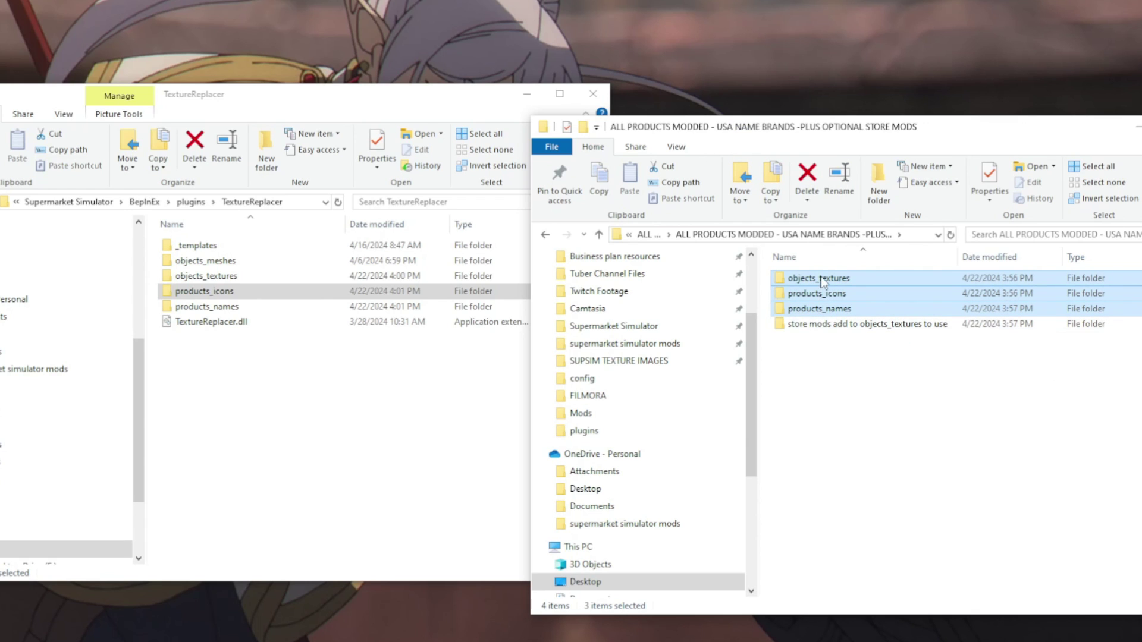
pyautogui.moveTo(818, 282); pyautogui.dragTo(393, 417)
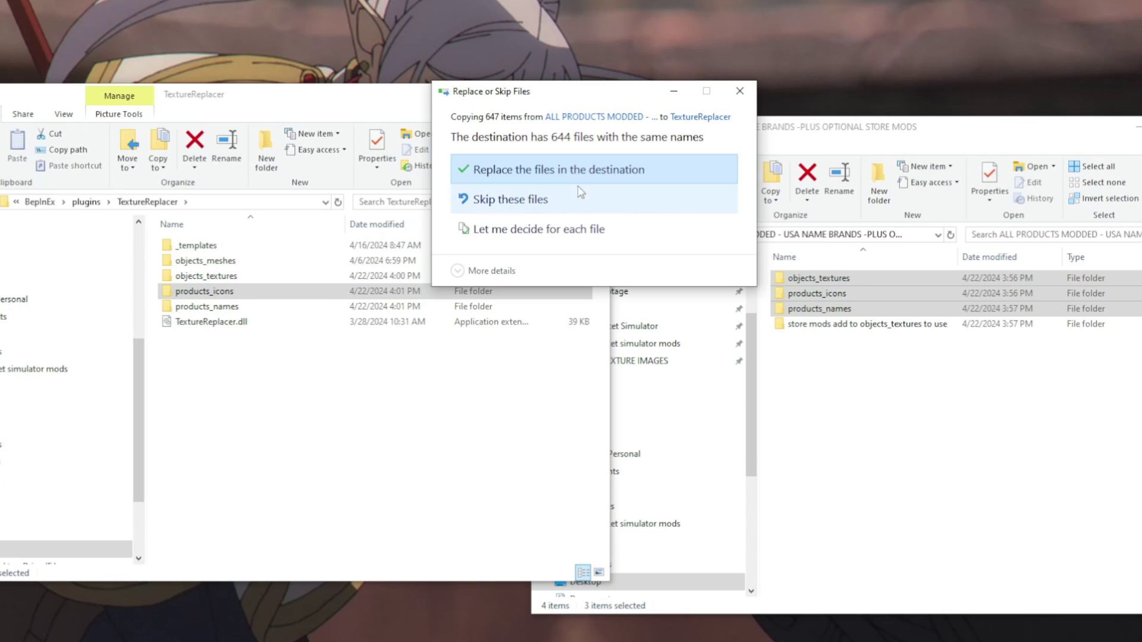
pyautogui.click(741, 93)
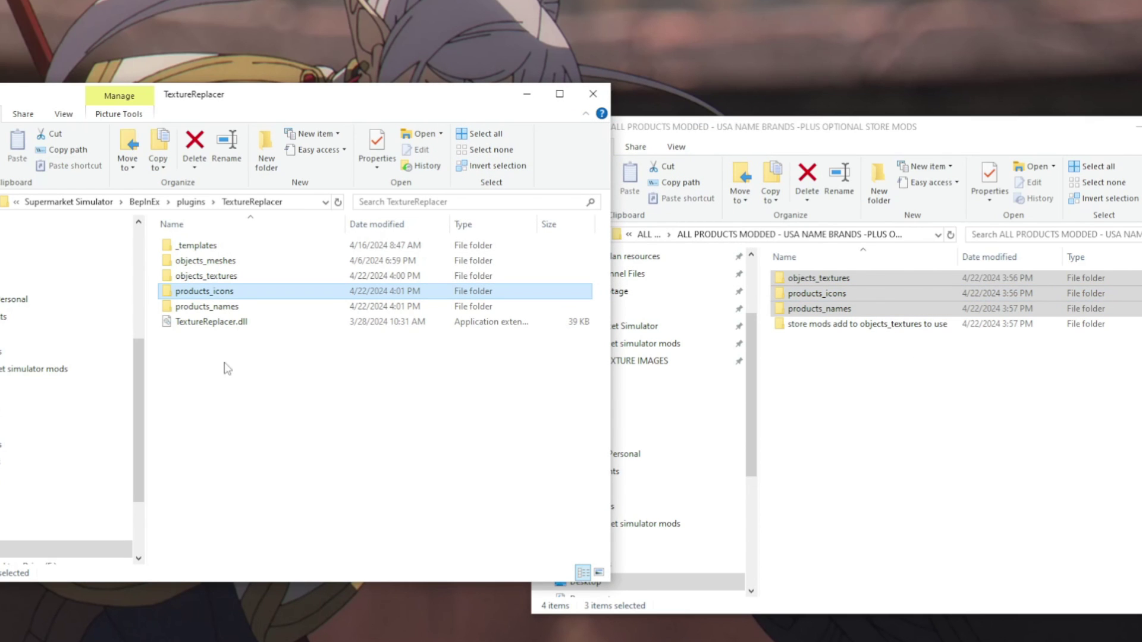
# - Open TextureReplacer's objects_textures folder and preview the Activia yoghurt and PastaPack textures
pyautogui.doubleClick(205, 276)
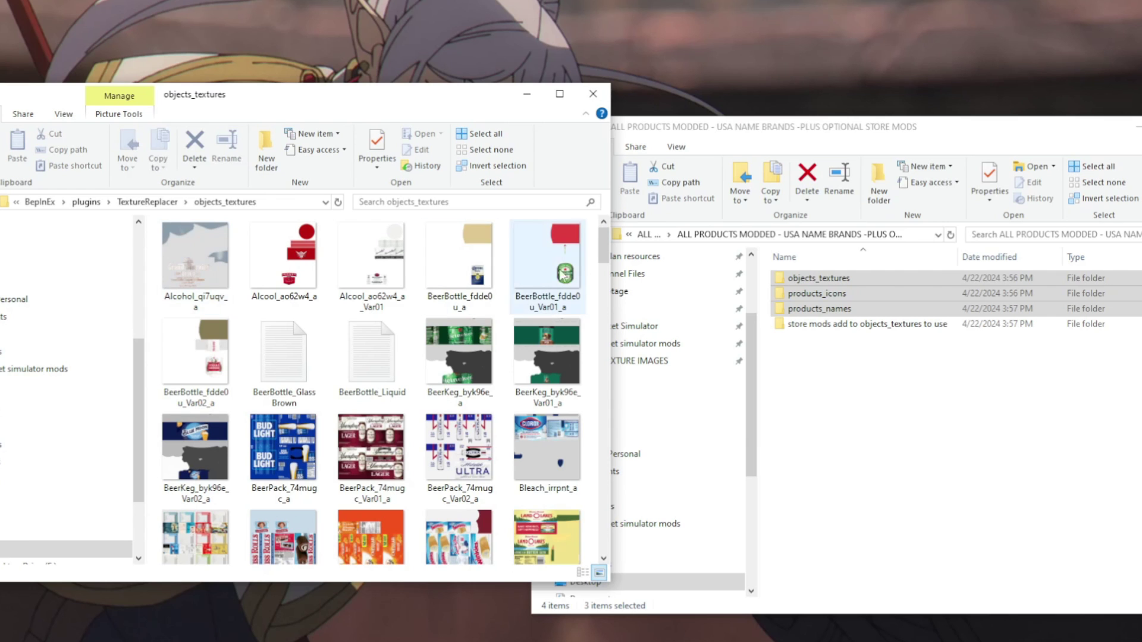
pyautogui.moveTo(606, 254); pyautogui.dragTo(606, 340)
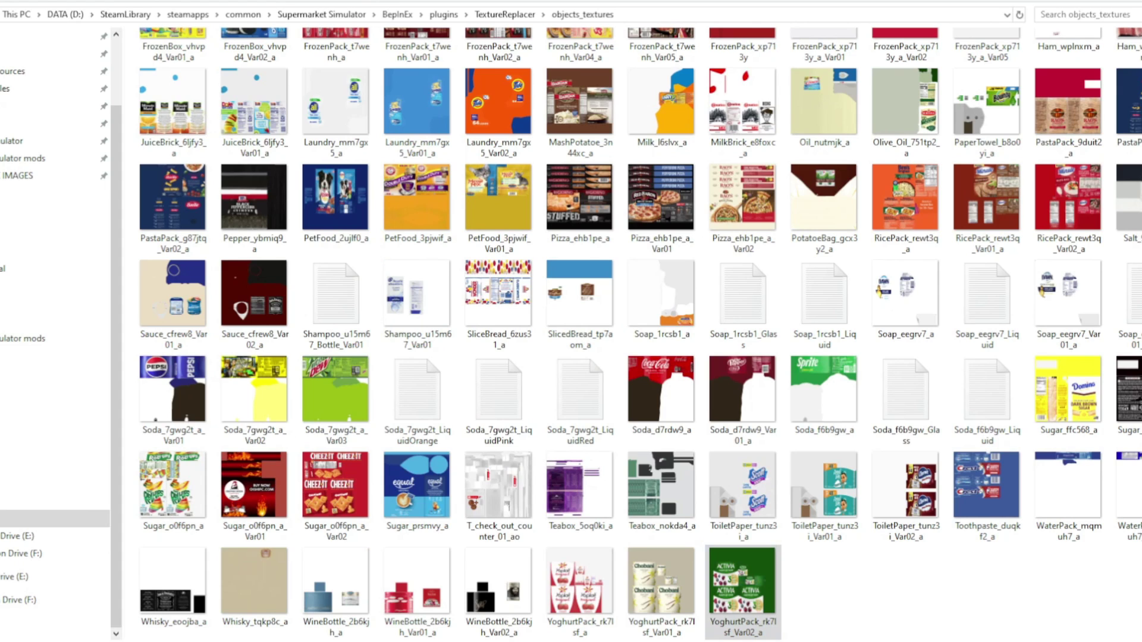
pyautogui.press('Return')
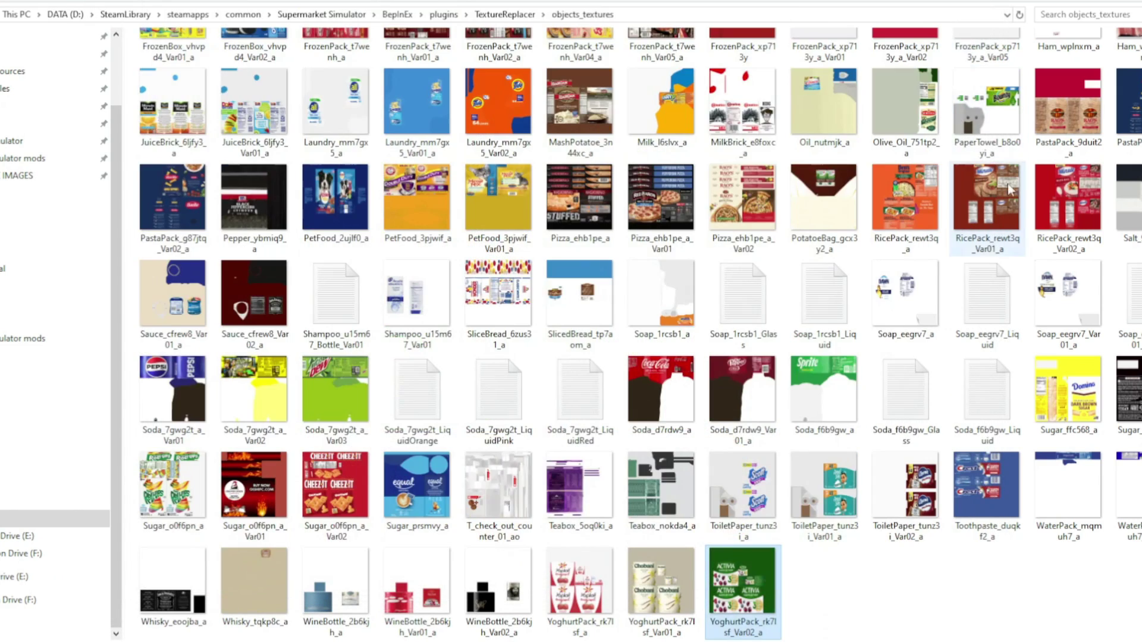
pyautogui.doubleClick(1067, 101)
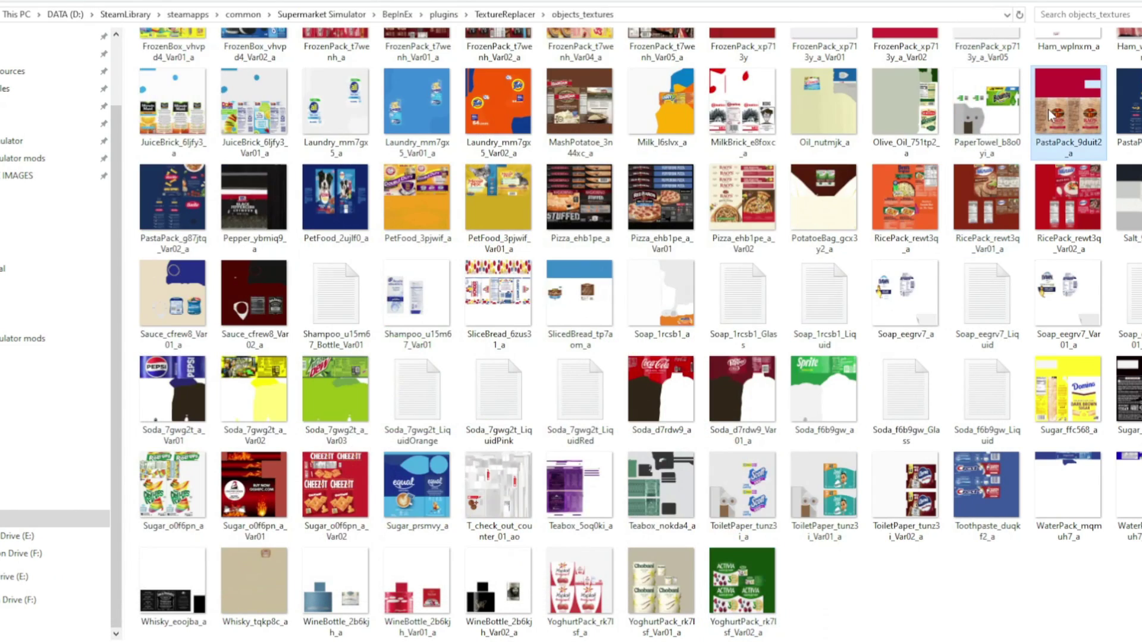
pyautogui.press('Left')
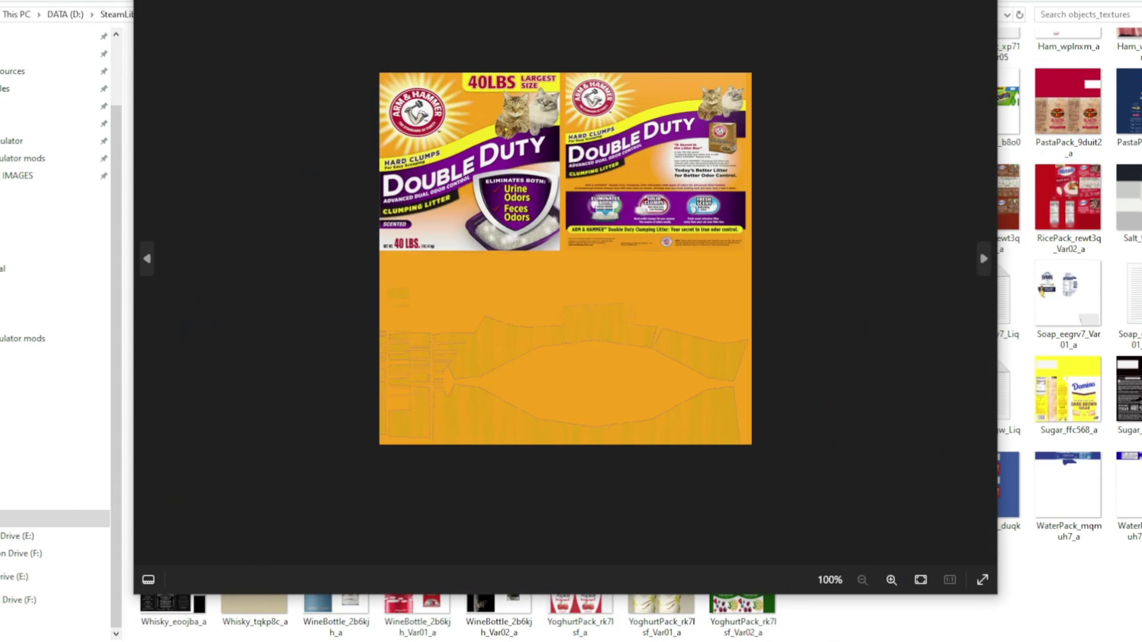
pyautogui.press('Escape')
# - Preview the DiGiorno and Rao's pizza and juice carton textures, then return to TextureReplacer
pyautogui.doubleClick(575, 194)
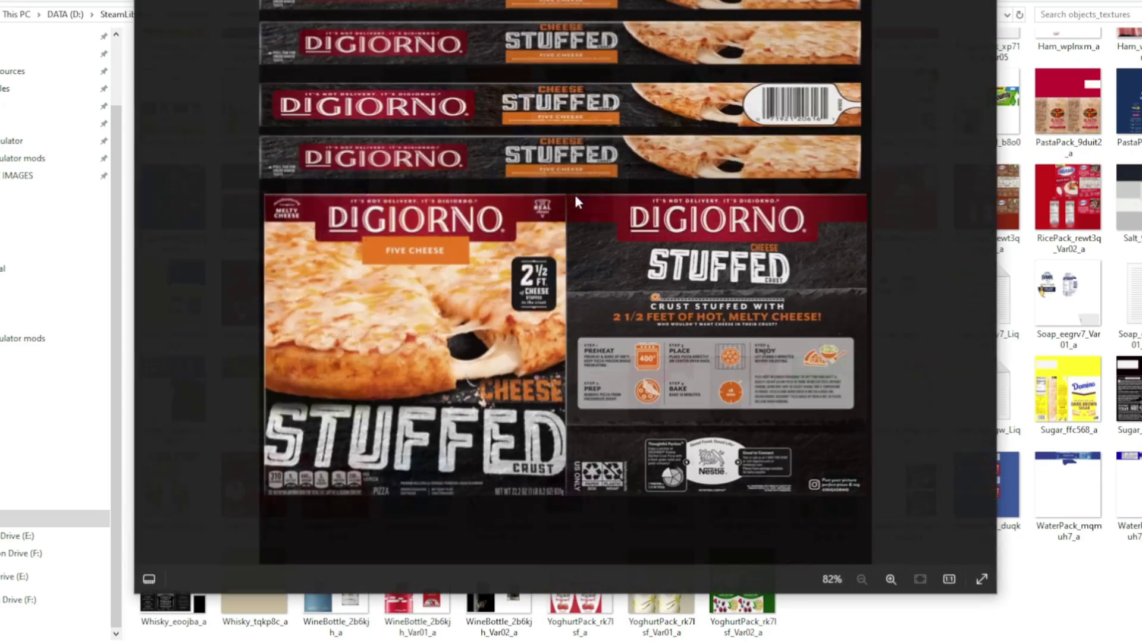
pyautogui.press('Escape')
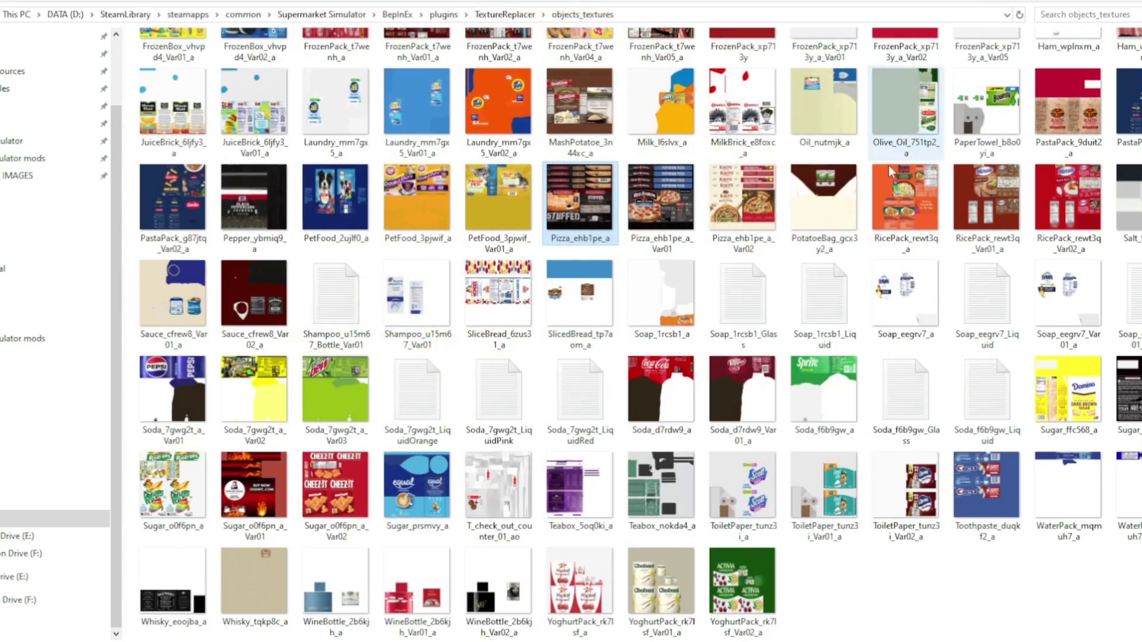
pyautogui.doubleClick(776, 205)
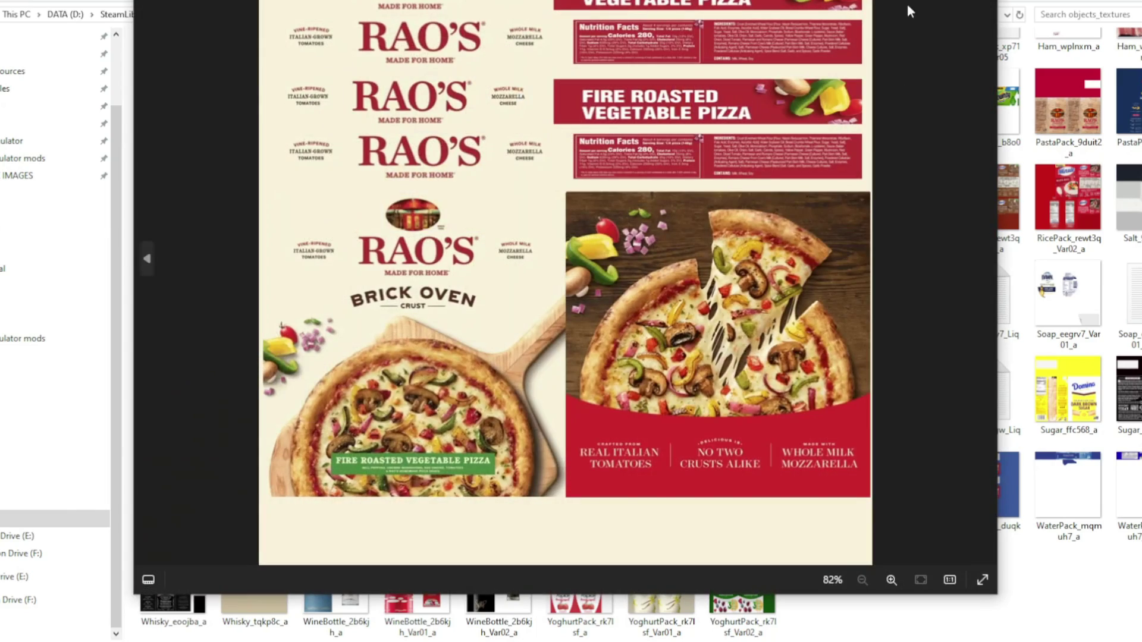
pyautogui.press('Escape')
pyautogui.doubleClick(177, 109)
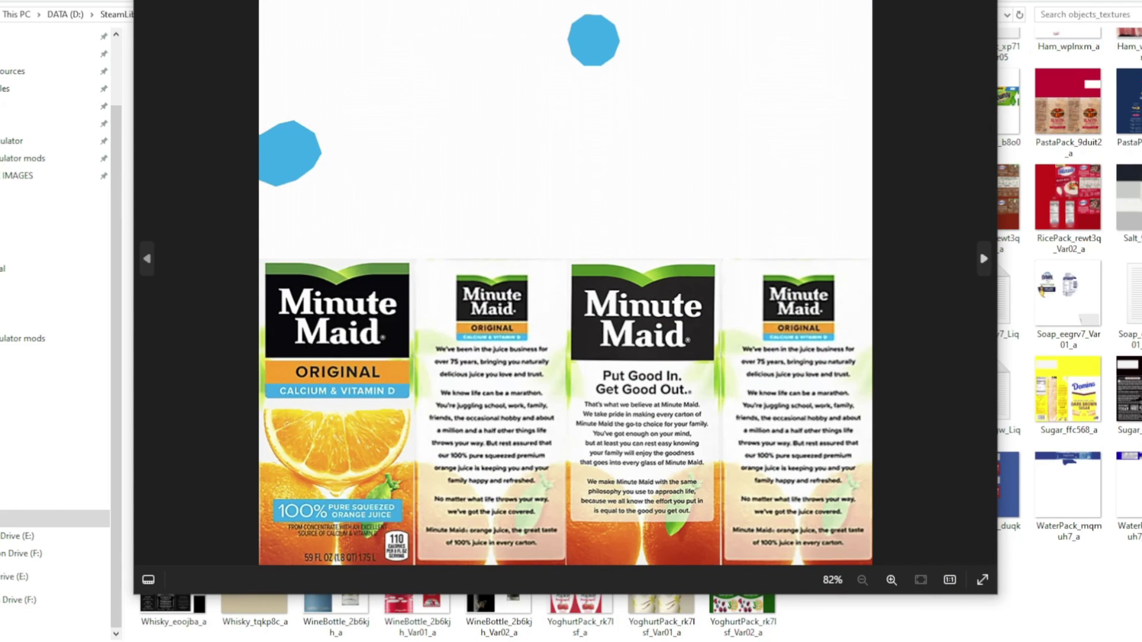
pyautogui.press('Escape')
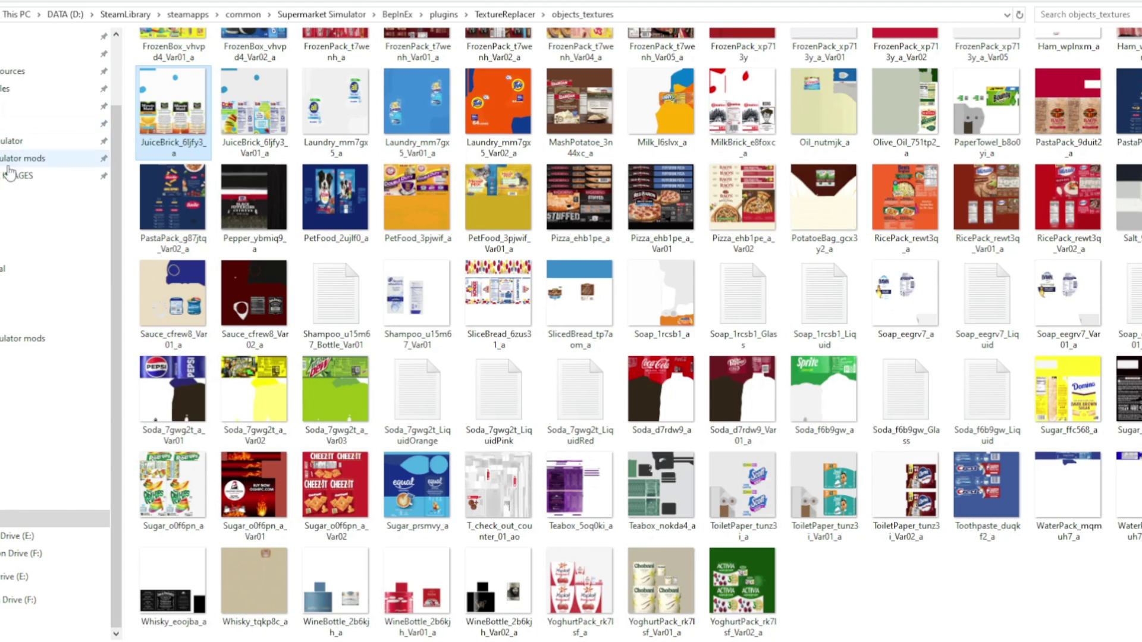
pyautogui.hotkey('alt', 'Up')
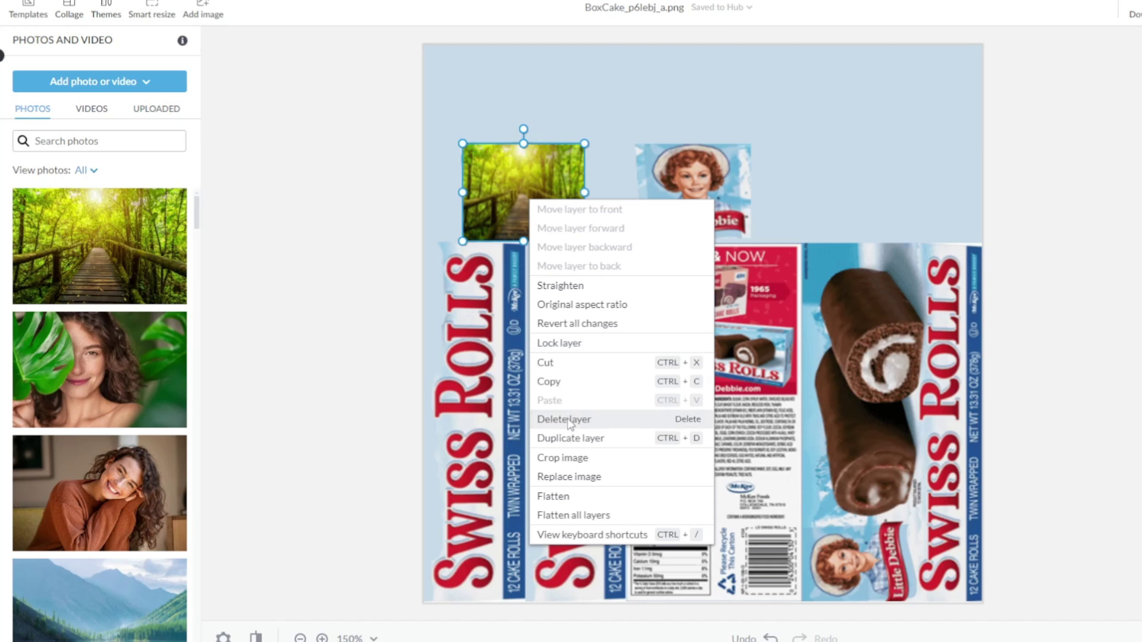
# - Delete the forest photo layer from the BoxCake_p6lebj_a design
pyautogui.click(564, 419)
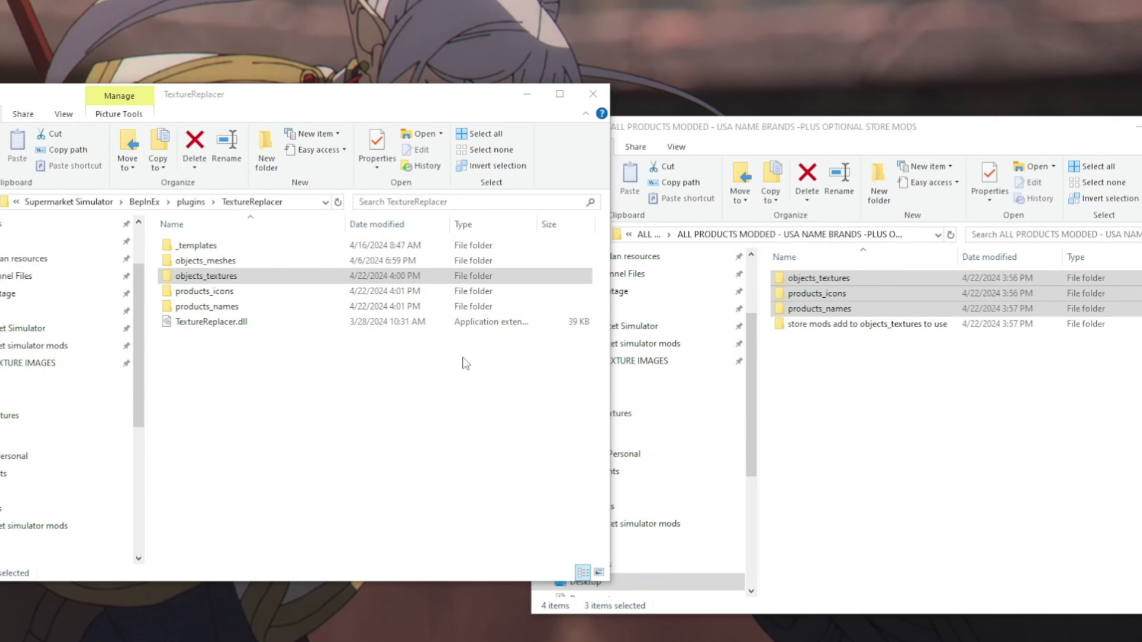
# - Open TextureReplacer's products_icons folder and scroll through its icons
pyautogui.click(234, 292)
pyautogui.doubleClick(234, 292)
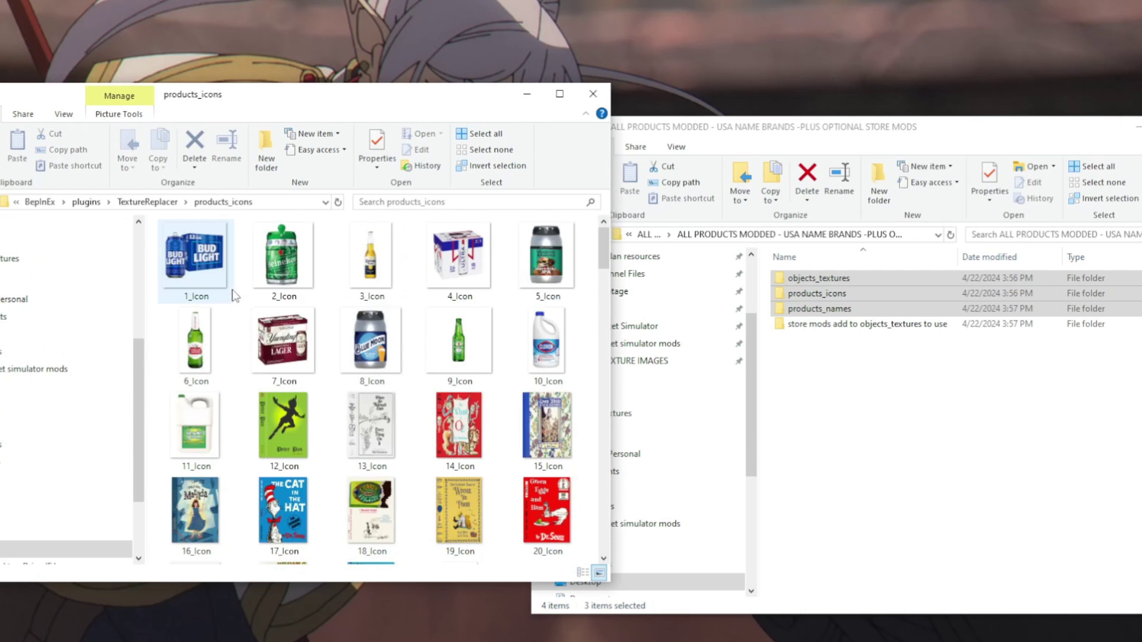
pyautogui.moveTo(605, 242); pyautogui.dragTo(605, 283)
pyautogui.scroll(1, 551, 282)
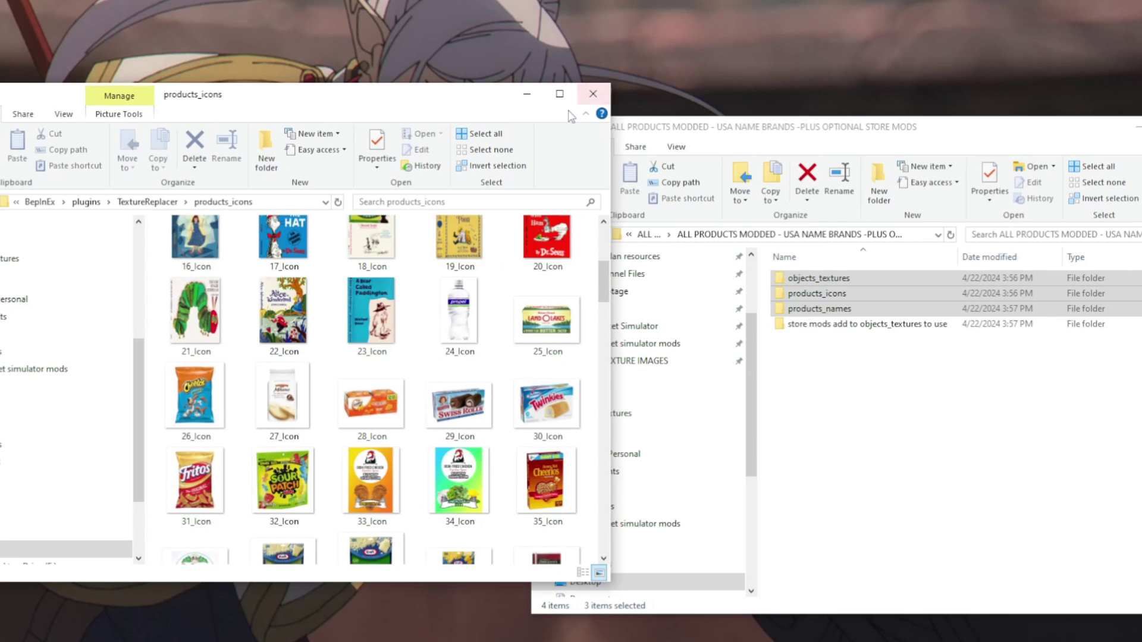
# - Open the mod's objects_textures folder and browse it alongside the products_icons window
pyautogui.click(850, 387)
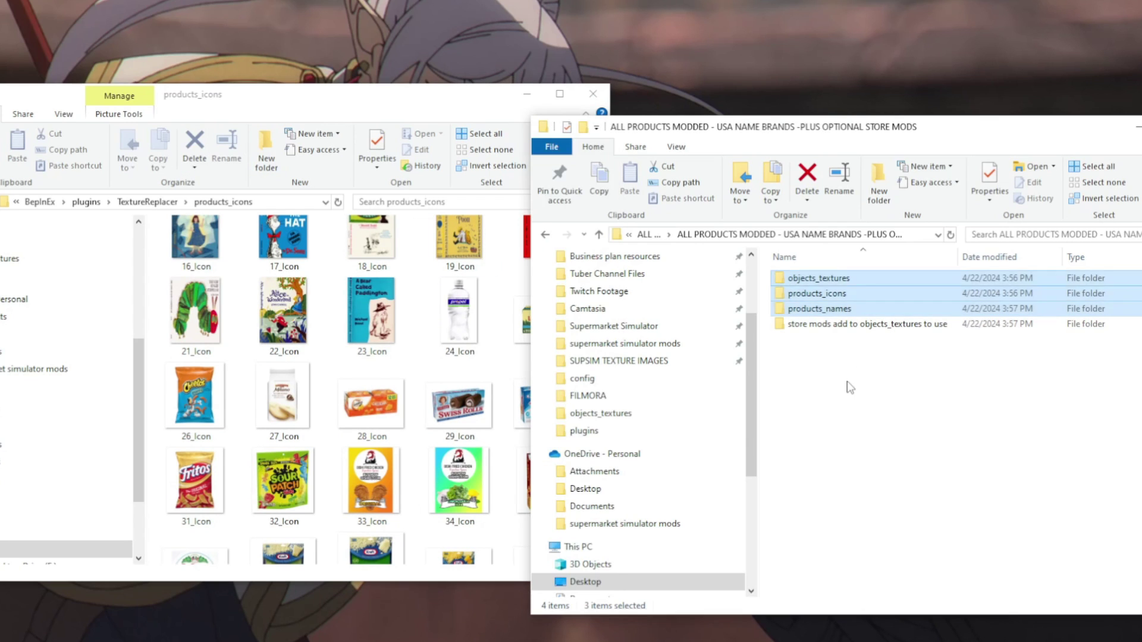
pyautogui.click(849, 387)
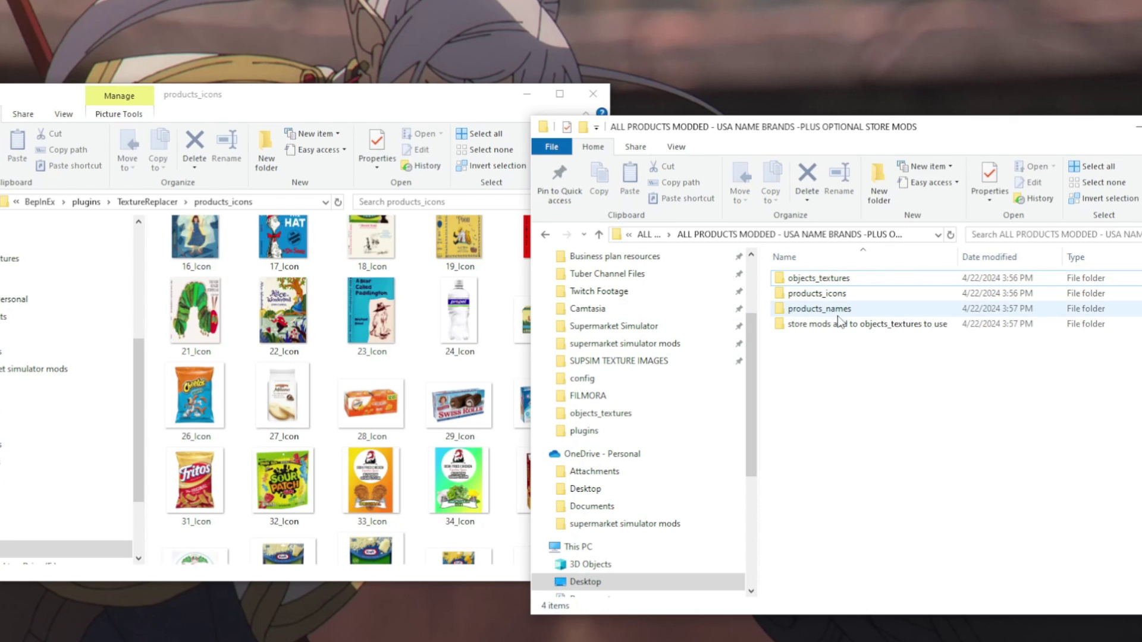
pyautogui.doubleClick(837, 278)
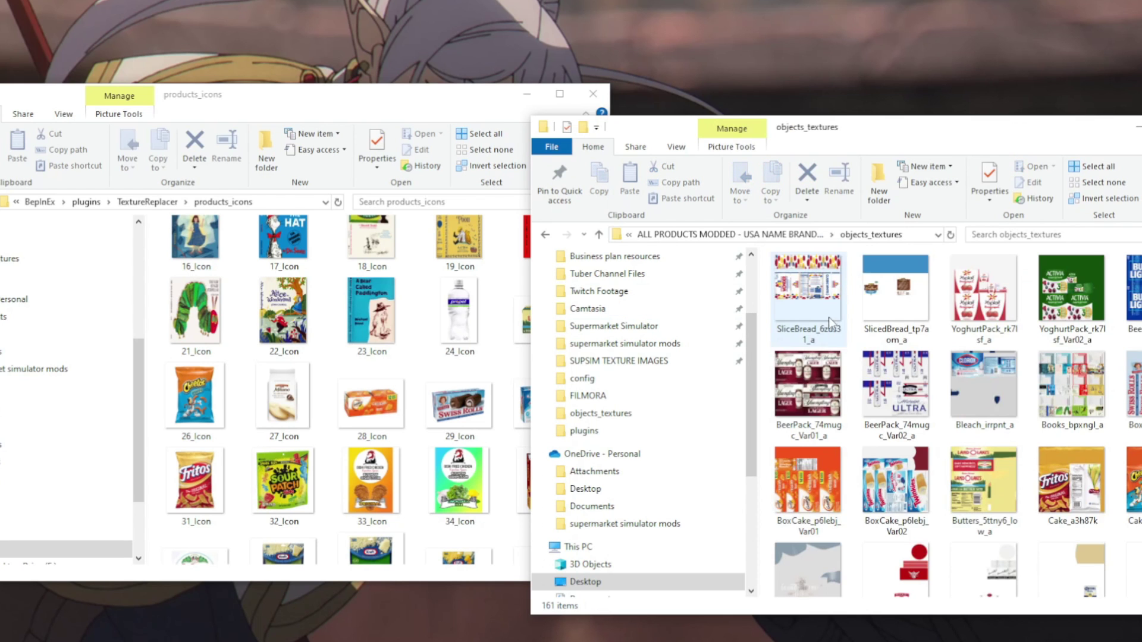
pyautogui.scroll(-5, 830, 317)
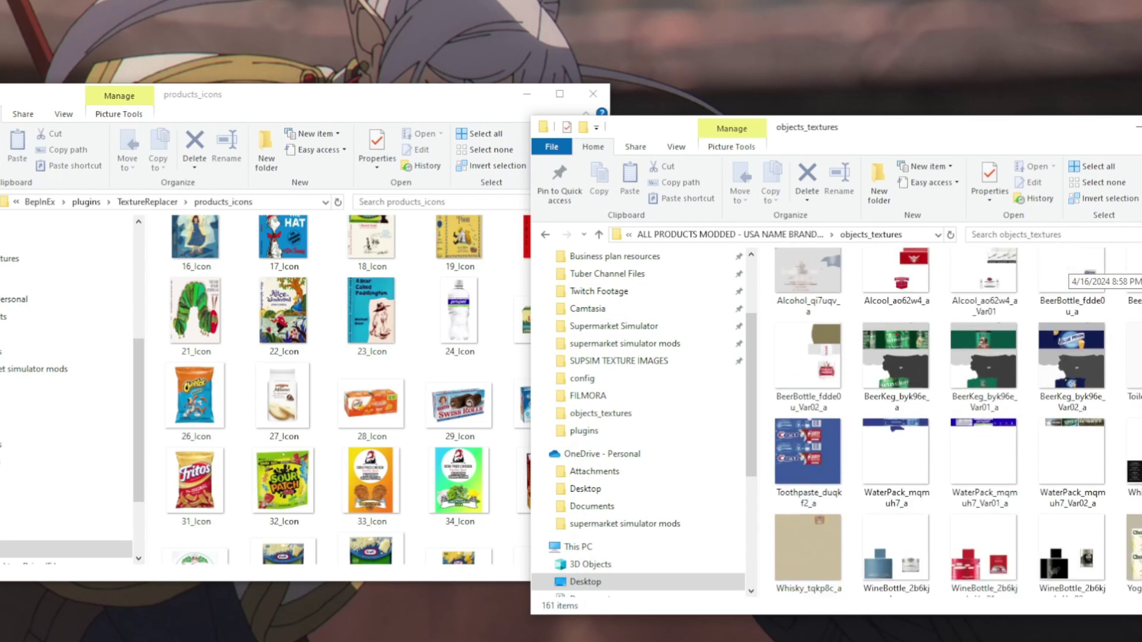
pyautogui.scroll(-5, 1068, 274)
pyautogui.scroll(-5, 1068, 275)
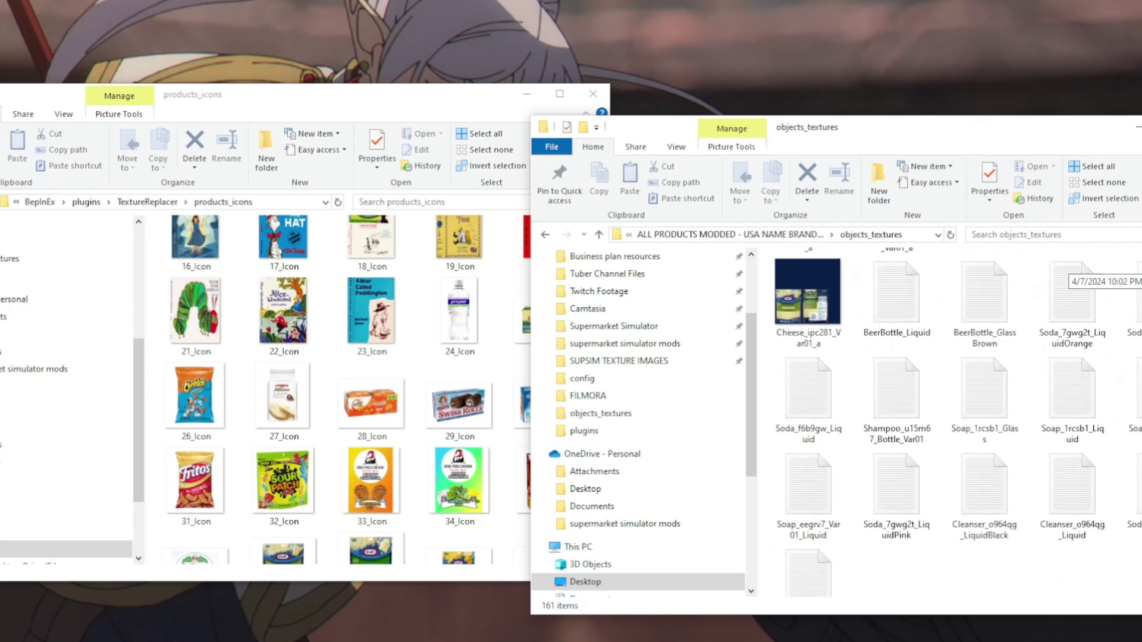
pyautogui.scroll(5, 1068, 275)
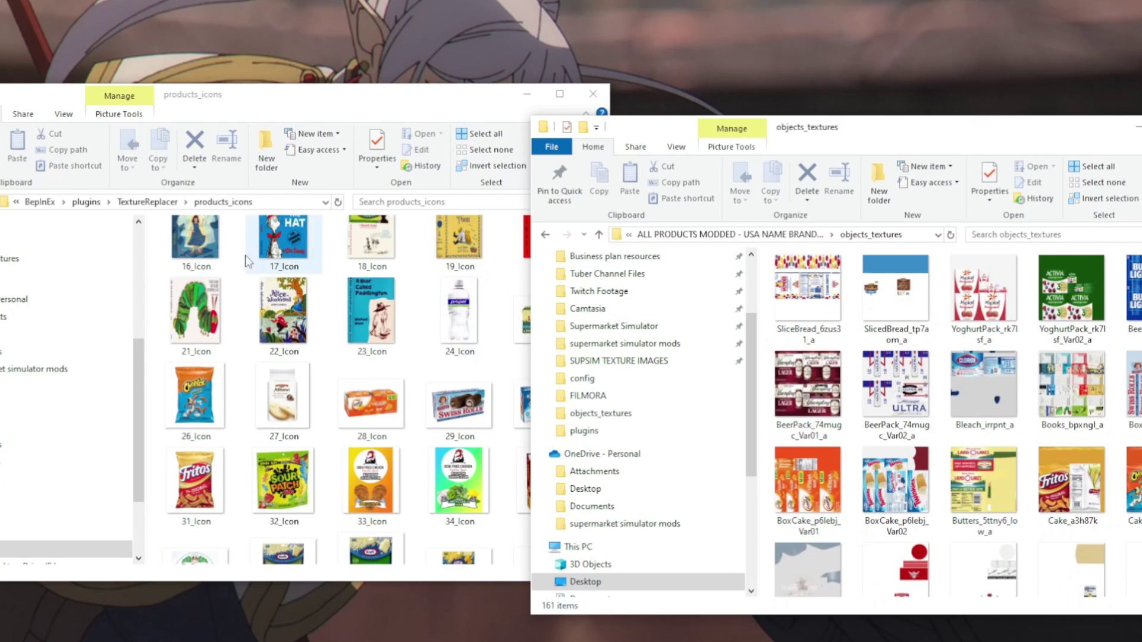
pyautogui.click(450, 326)
pyautogui.moveTo(602, 283); pyautogui.dragTo(571, 528)
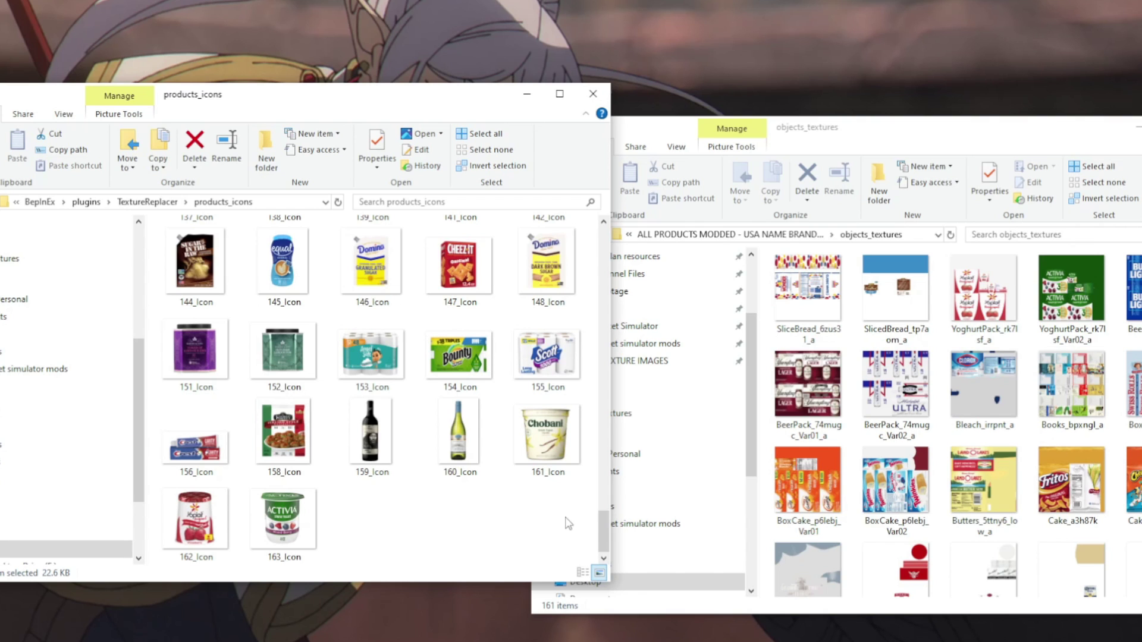
# - Preview the BeerPack_74mugc_Var01_a and Books_bpxngl_a textures, then close both folder windows
pyautogui.click(780, 387)
pyautogui.doubleClick(780, 386)
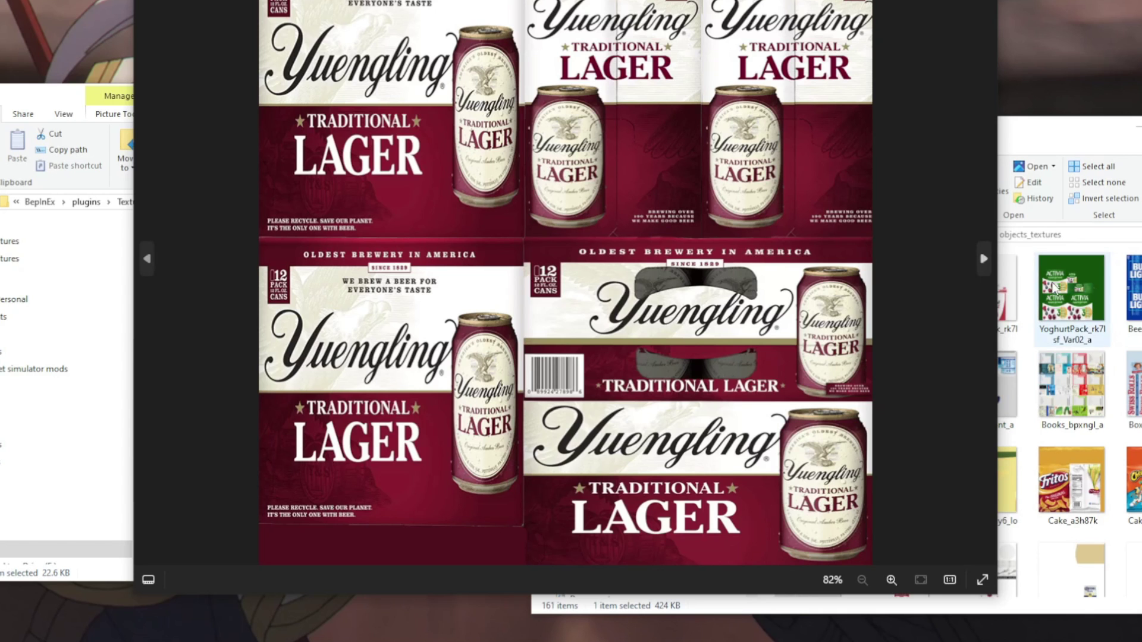
pyautogui.doubleClick(1070, 384)
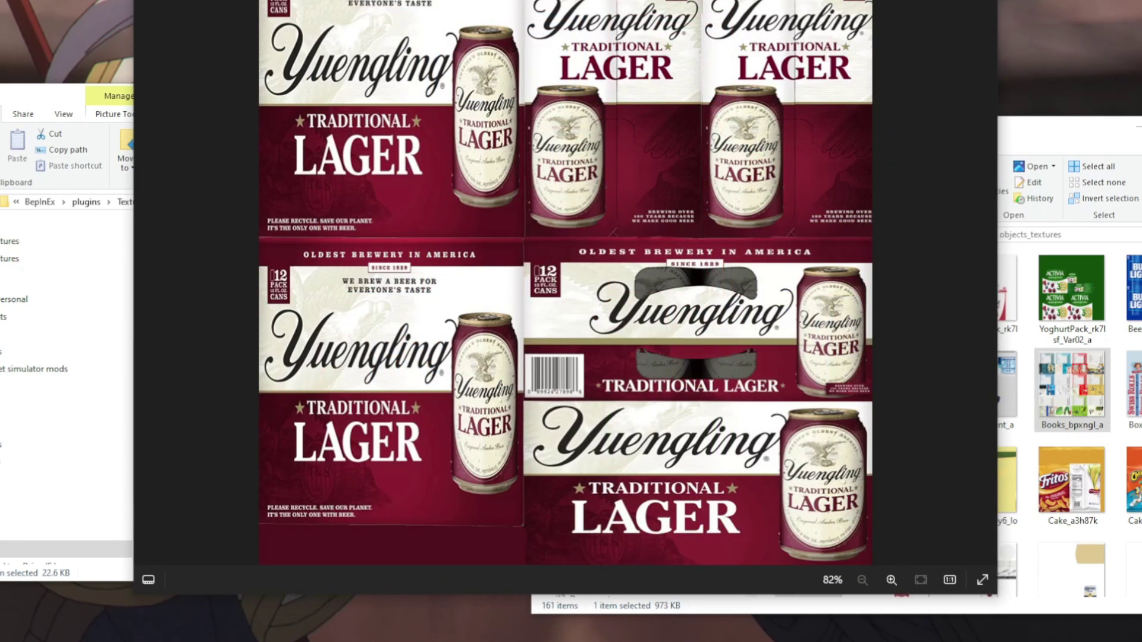
pyautogui.press('Escape')
pyautogui.hotkey('alt', 'F4')
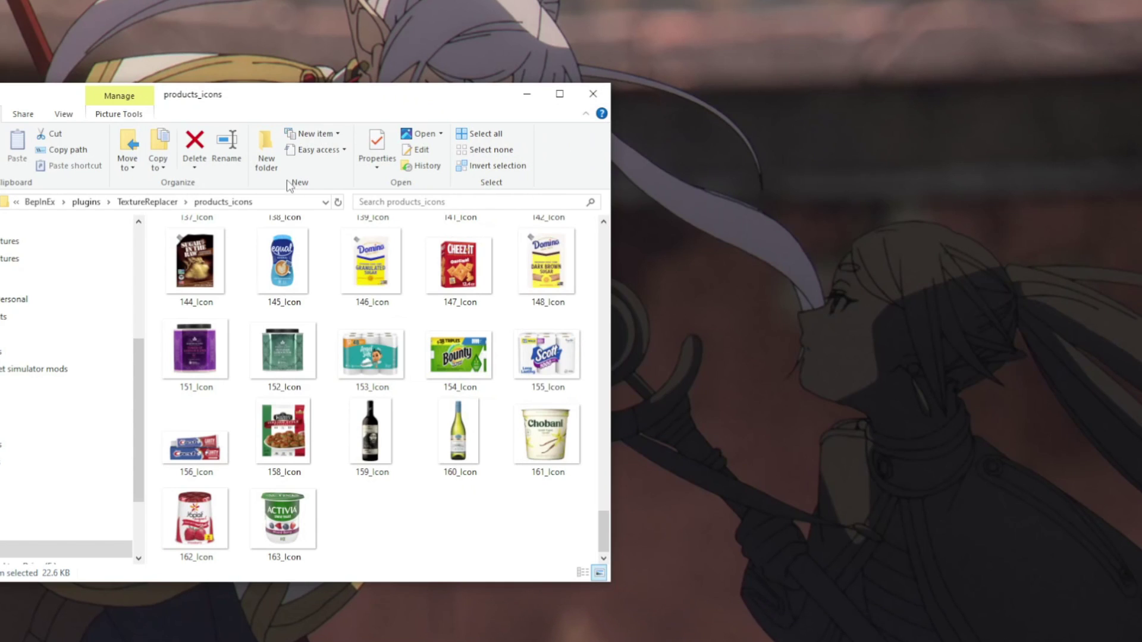
pyautogui.click(594, 97)
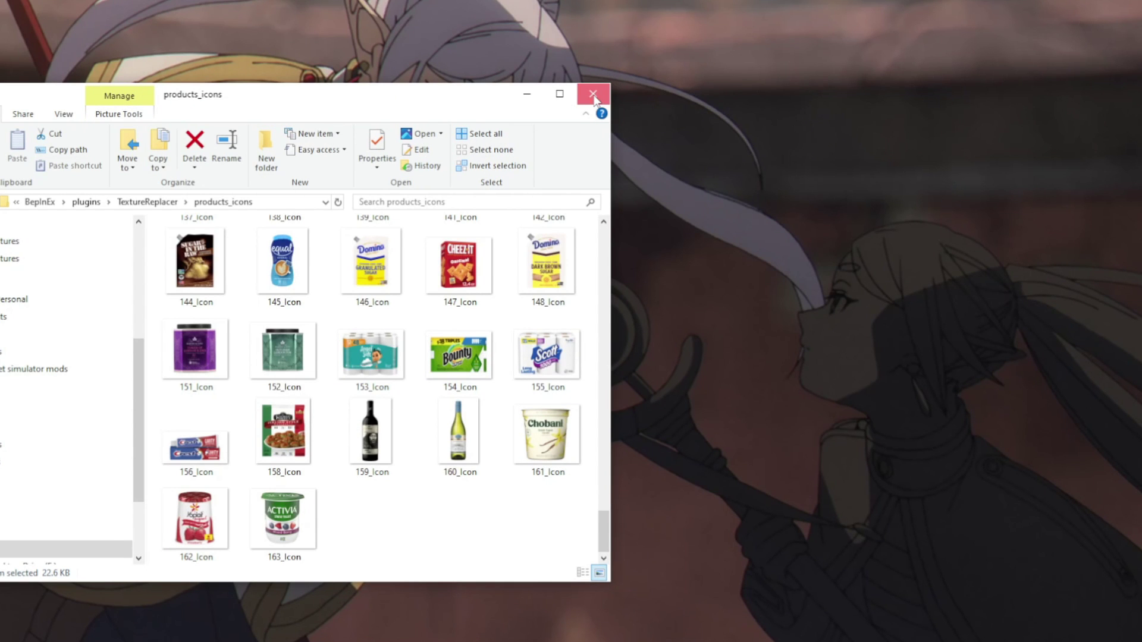